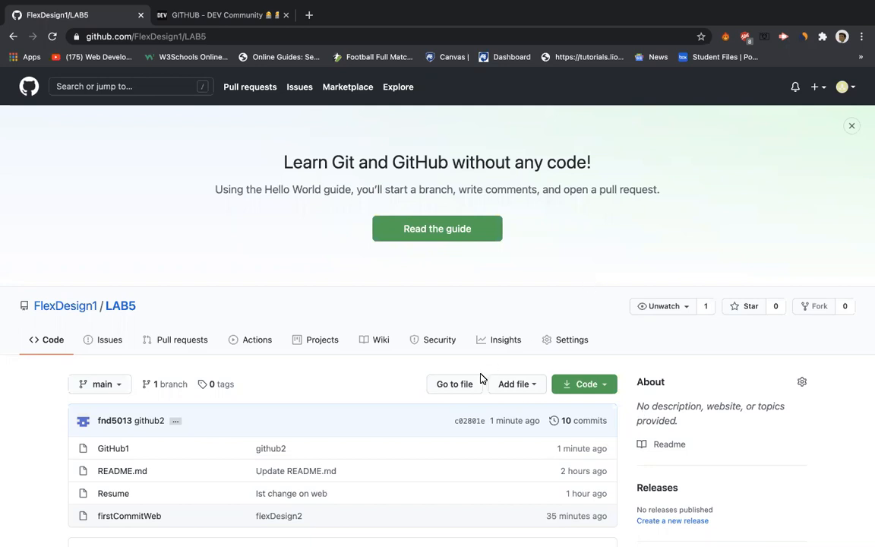
Start a new file named IST in the LAB5 repository.
scroll(486, 365, down, 1)
click(529, 307)
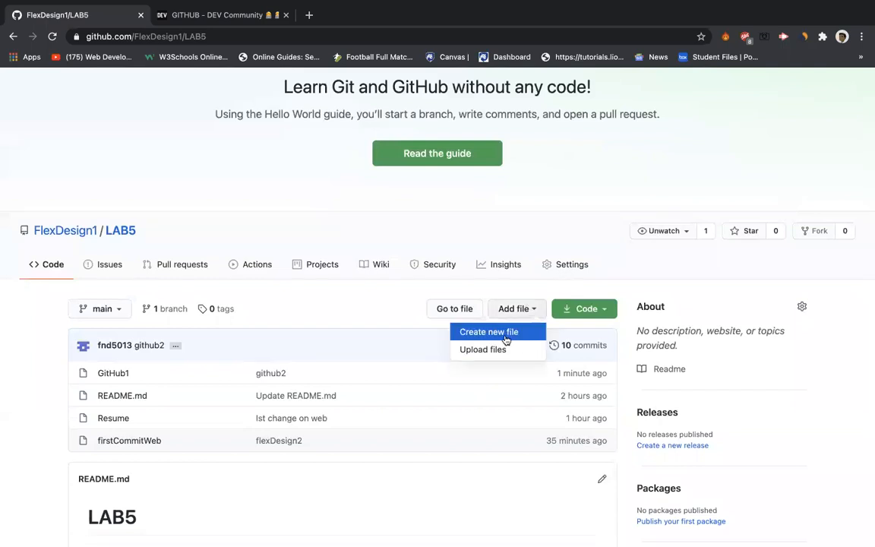
click(511, 332)
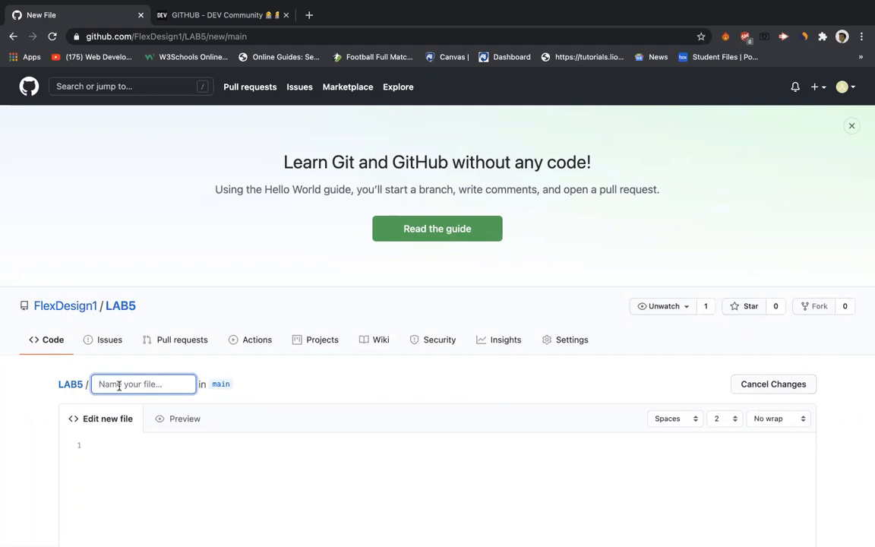
text(IST)
Enter "Flexdesign on Youtube" as the first line of the IST file.
click(125, 450)
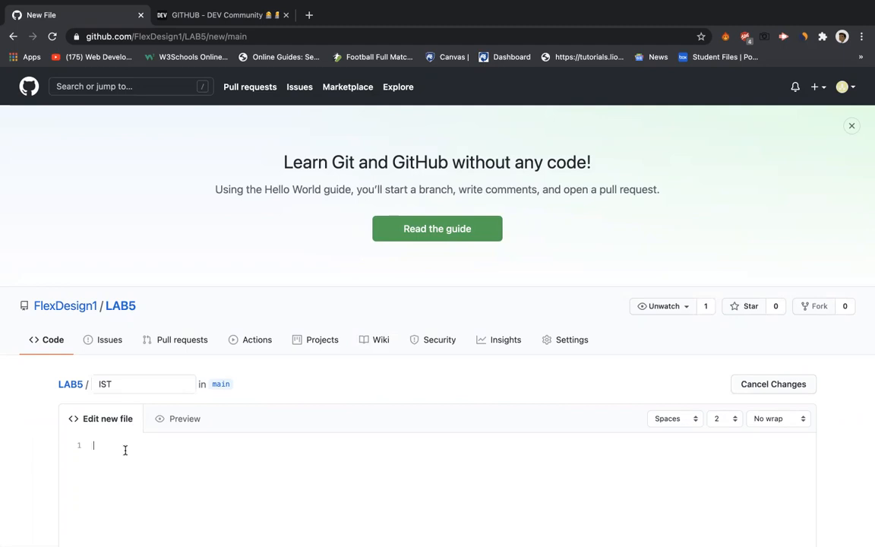
scroll(144, 462, down, 1)
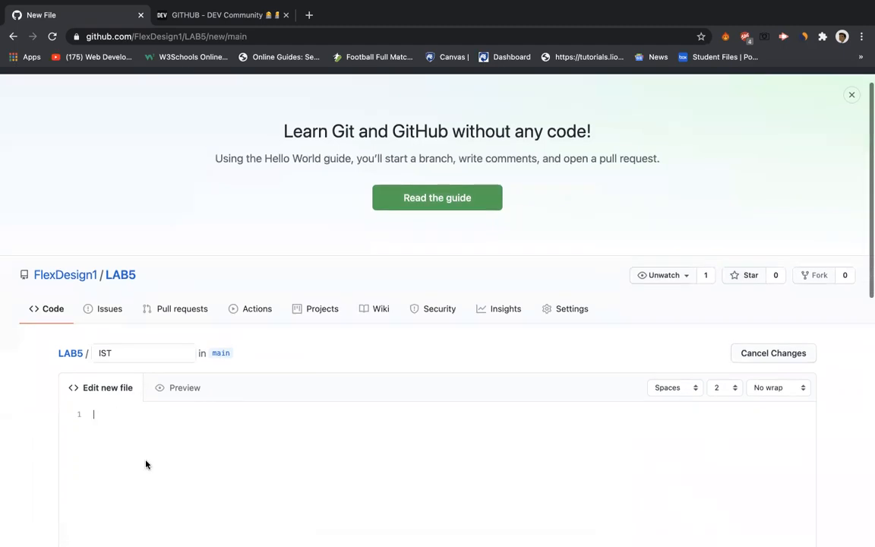
scroll(146, 463, down, 3)
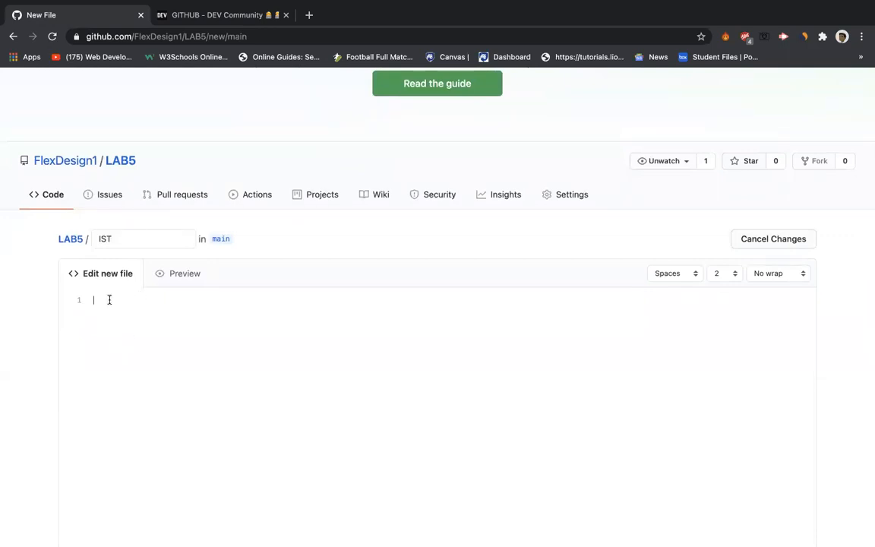
click(109, 299)
text(Flexdesign on Youtube)
Fill in the commit message "number 1 commit" and the extended description "num1" for the new file.
scroll(437, 303, down, 2)
scroll(98, 303, down, 10)
click(216, 370)
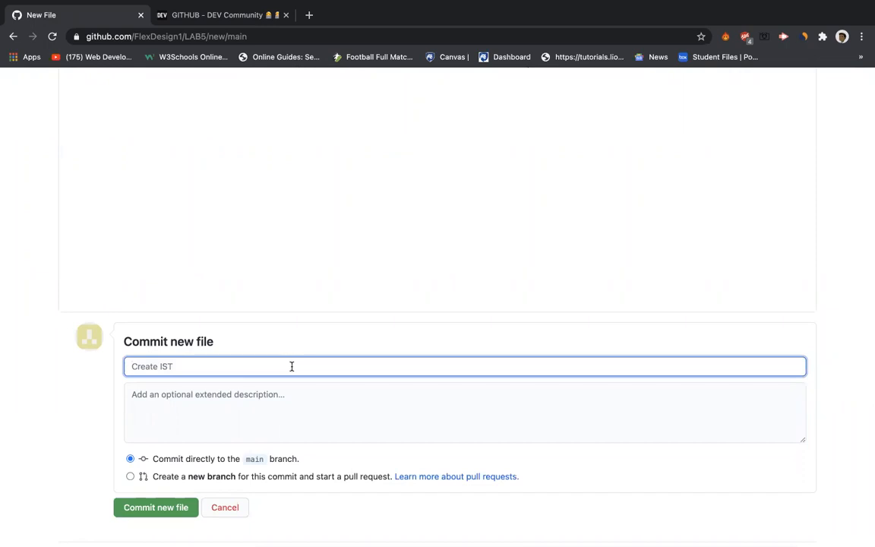
scroll(292, 367, down, 1)
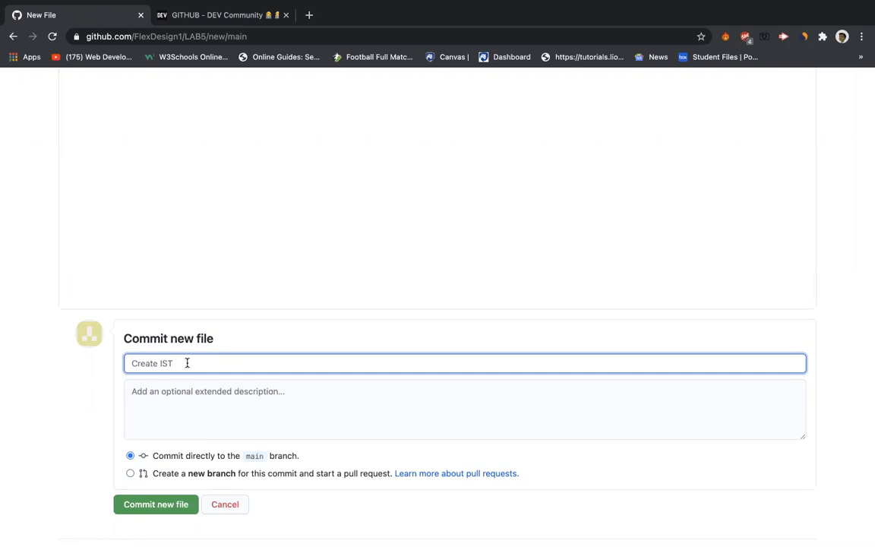
text(number 1 commit)
click(171, 383)
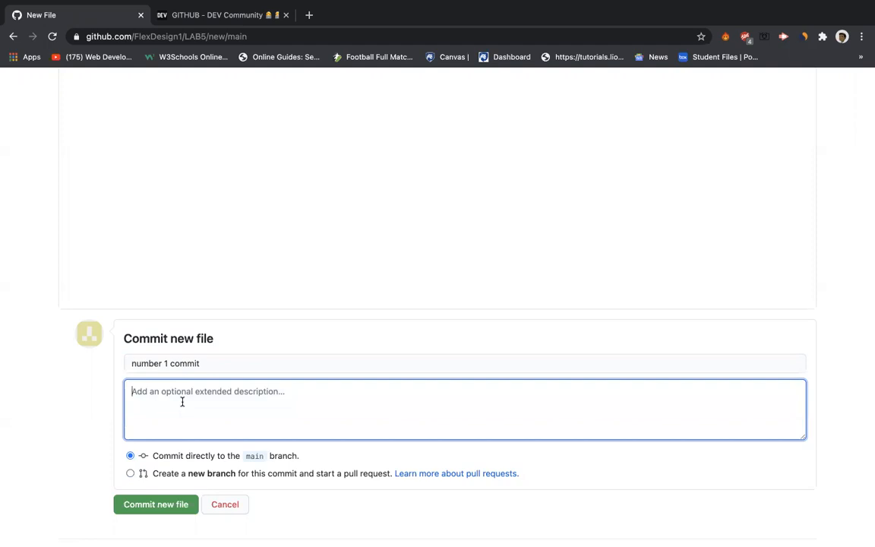
text(num1)
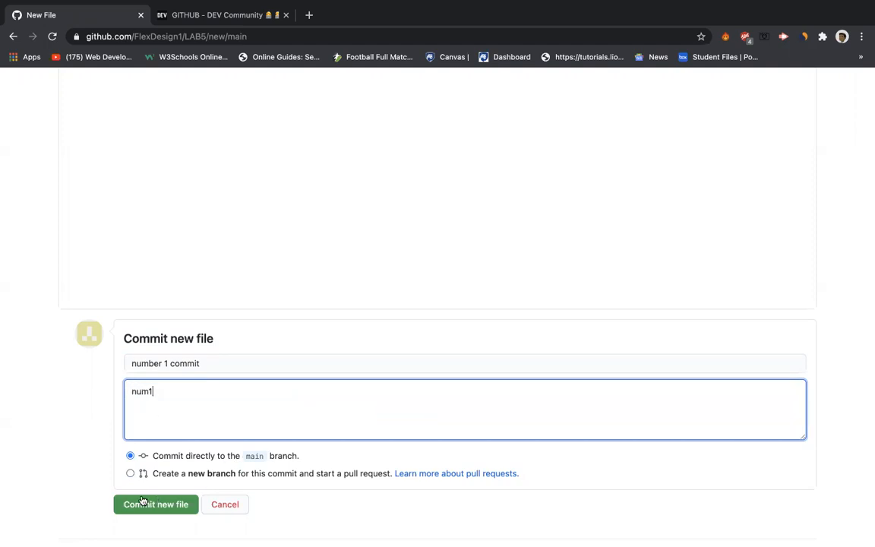
Choose to commit to a new branch named "IST PSU" and propose the new file.
click(130, 473)
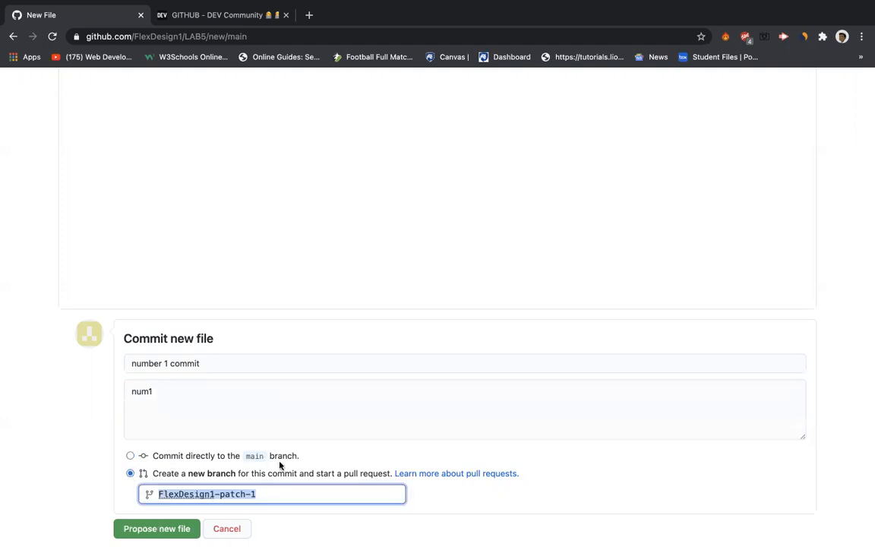
key(BackSpace)
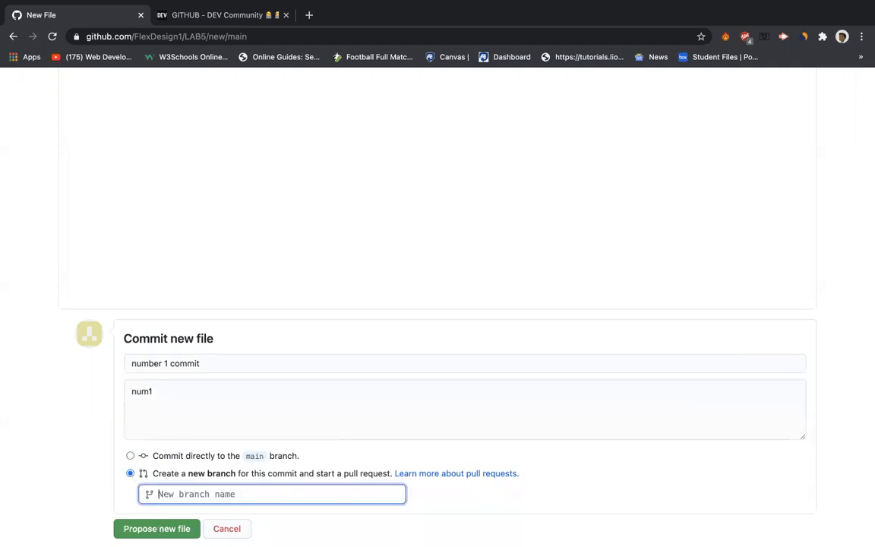
scroll(438, 303, up, 15)
scroll(437, 303, down, 10)
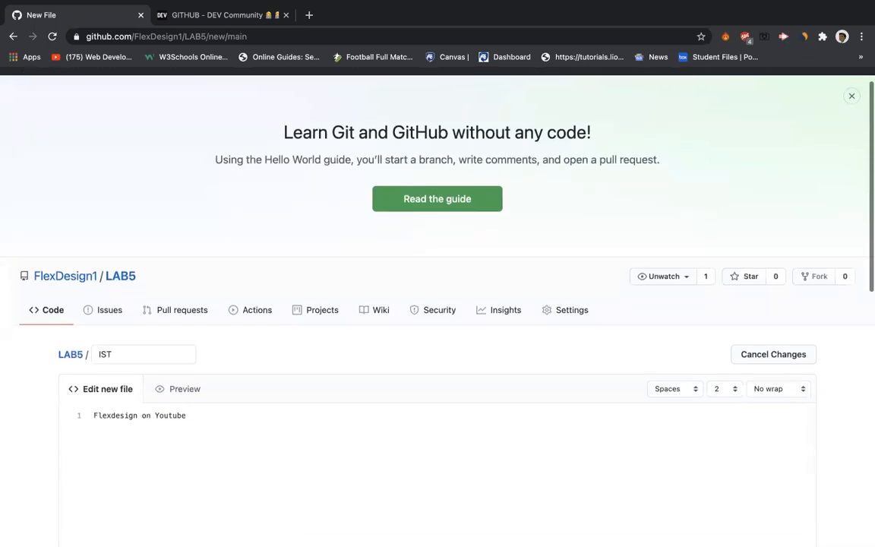
scroll(216, 434, down, 3)
text(IST)
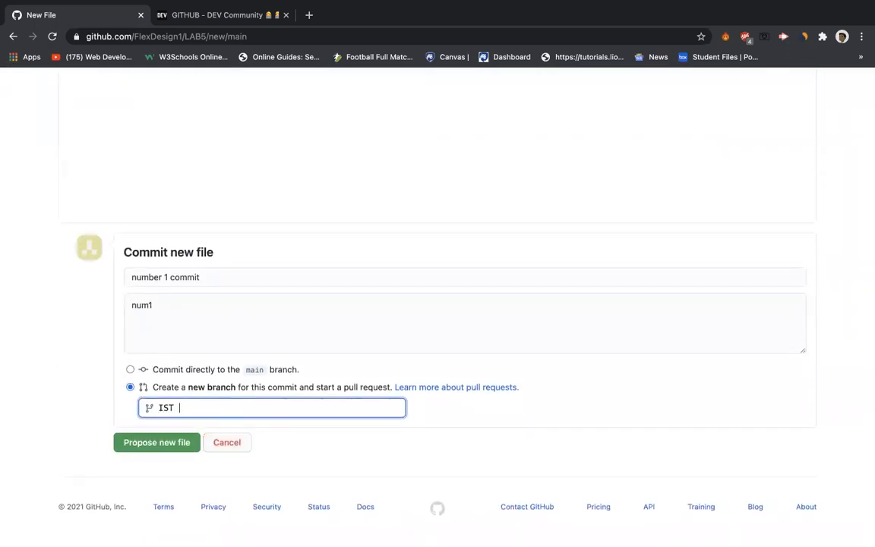
text( PSU)
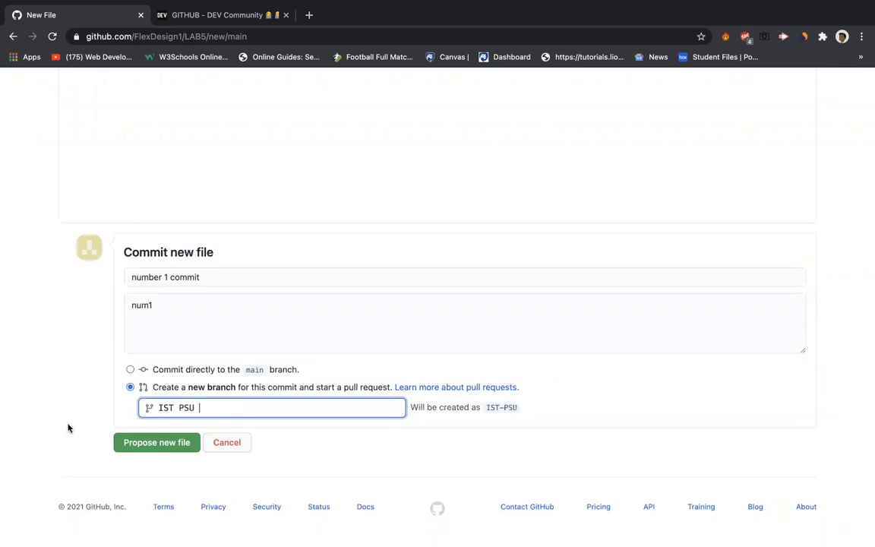
click(187, 443)
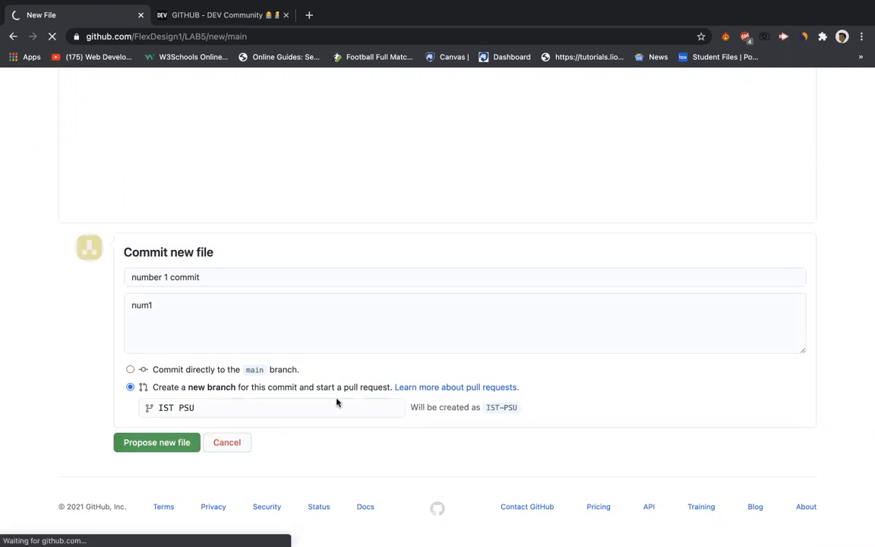
Review the proposed changes and create the "number 1 commit" pull request from IST-PSU into main.
scroll(371, 346, down, 5)
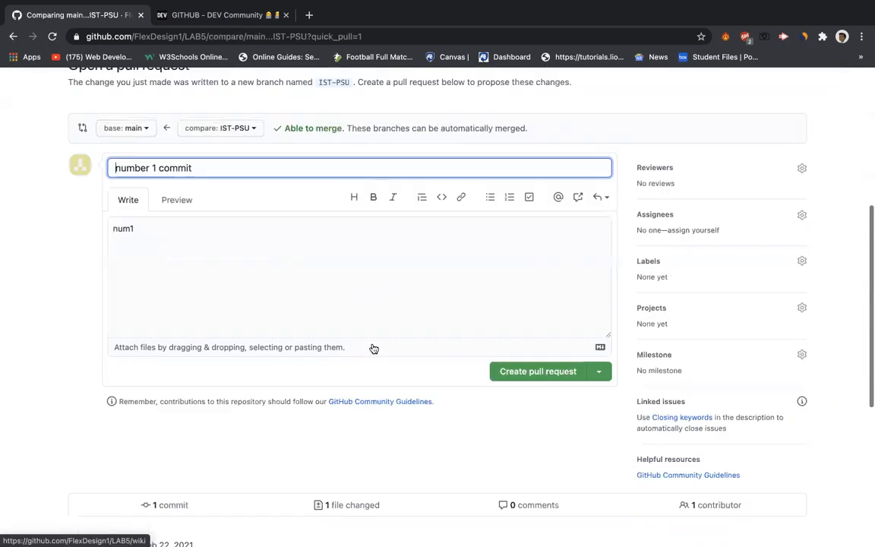
scroll(372, 347, up, 2)
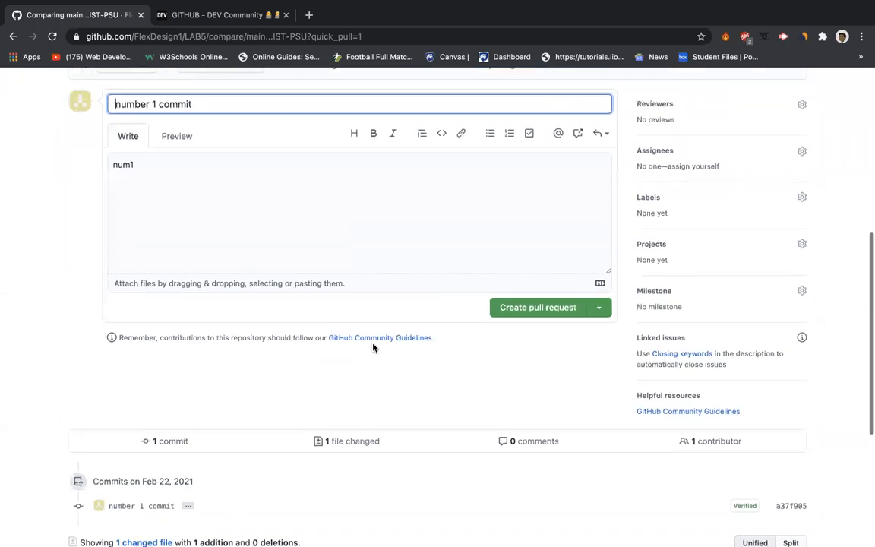
scroll(372, 346, up, 2)
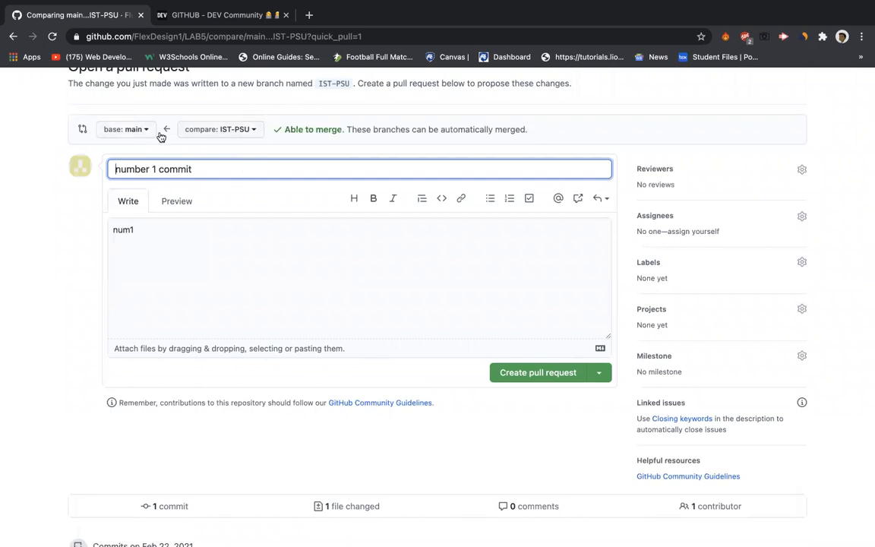
scroll(463, 439, down, 1)
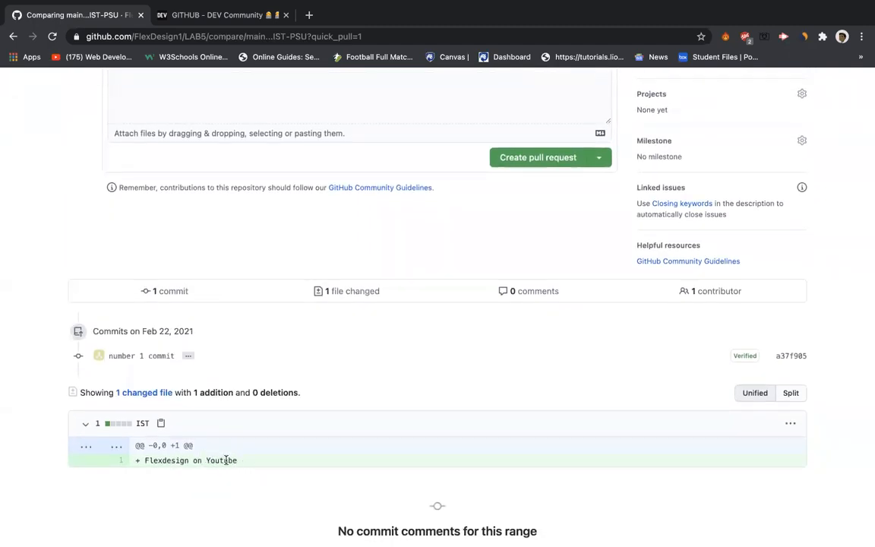
scroll(240, 465, up, 1)
scroll(240, 465, up, 5)
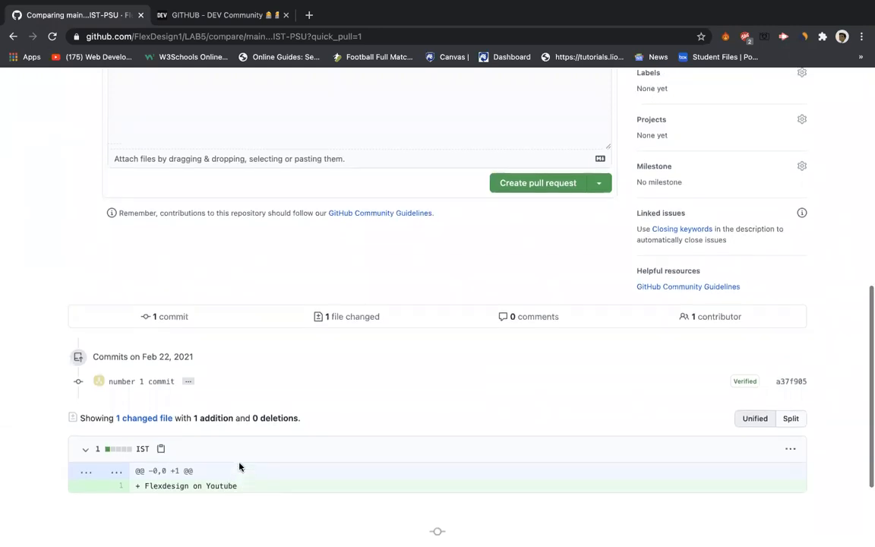
click(256, 364)
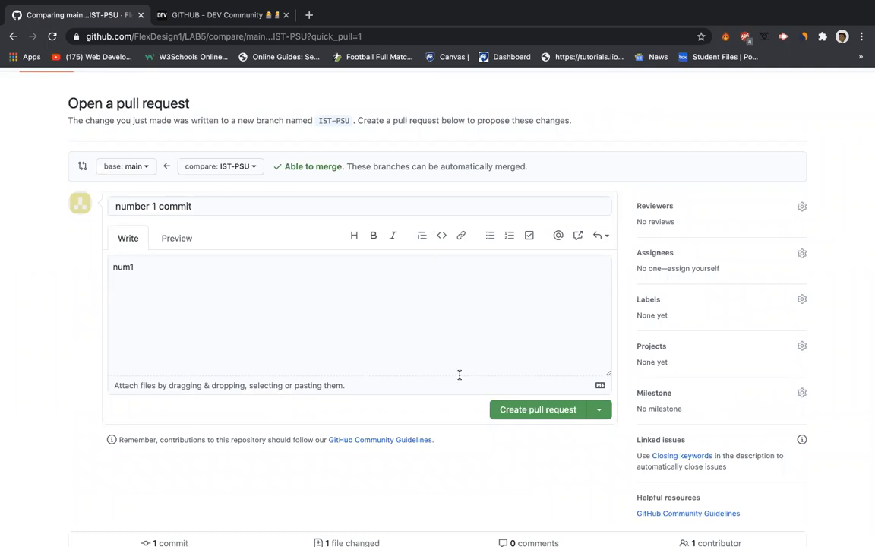
scroll(306, 225, up, 1)
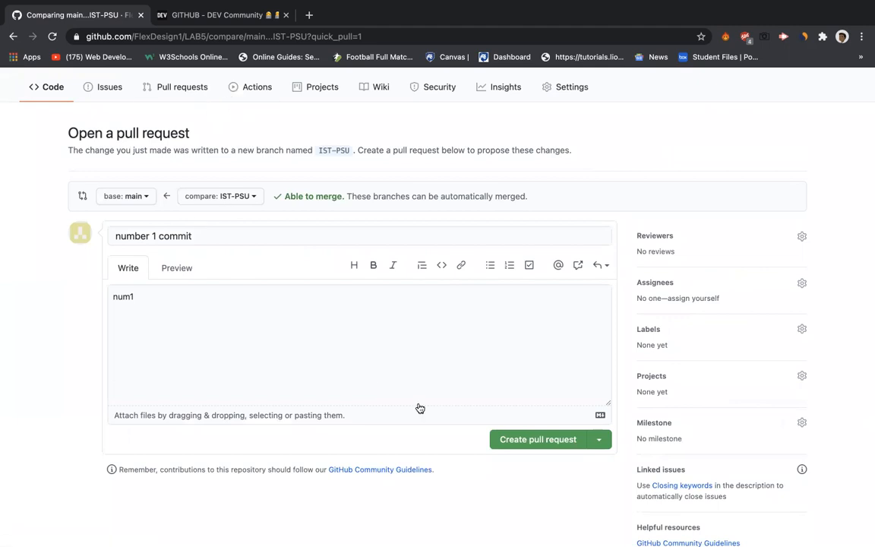
click(528, 440)
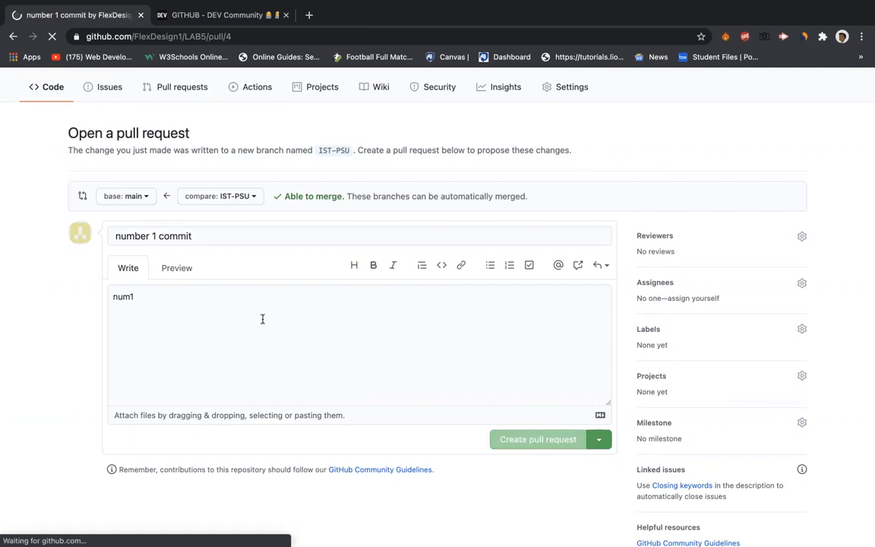
Merge the "number 1 commit" pull request into main and confirm the merge.
scroll(232, 201, down, 5)
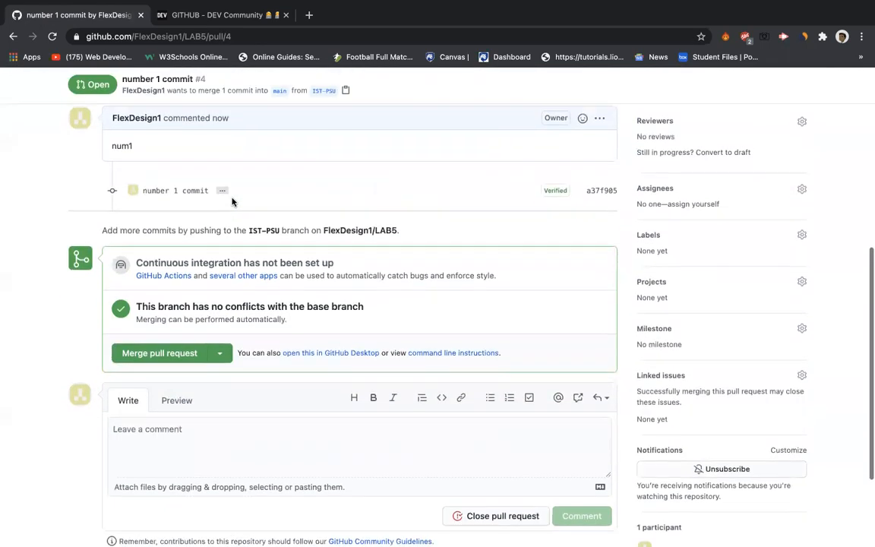
scroll(268, 243, up, 2)
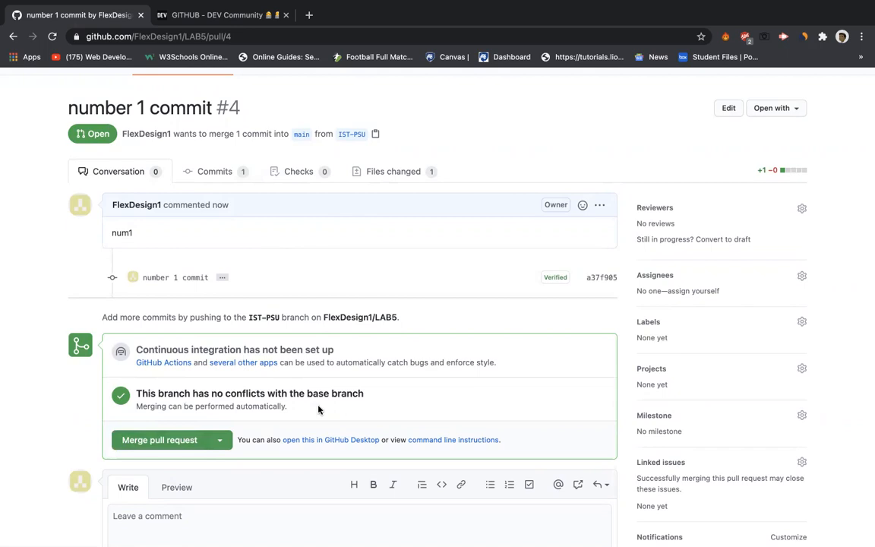
click(173, 440)
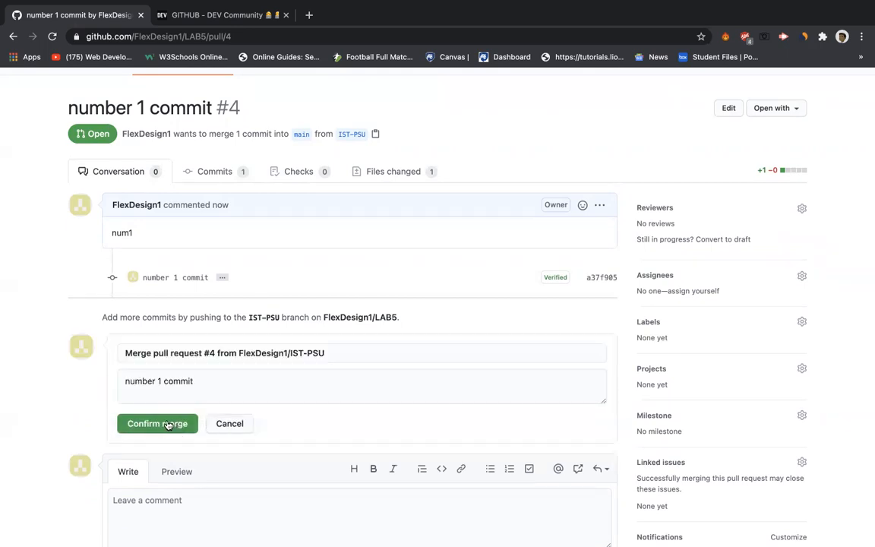
click(168, 424)
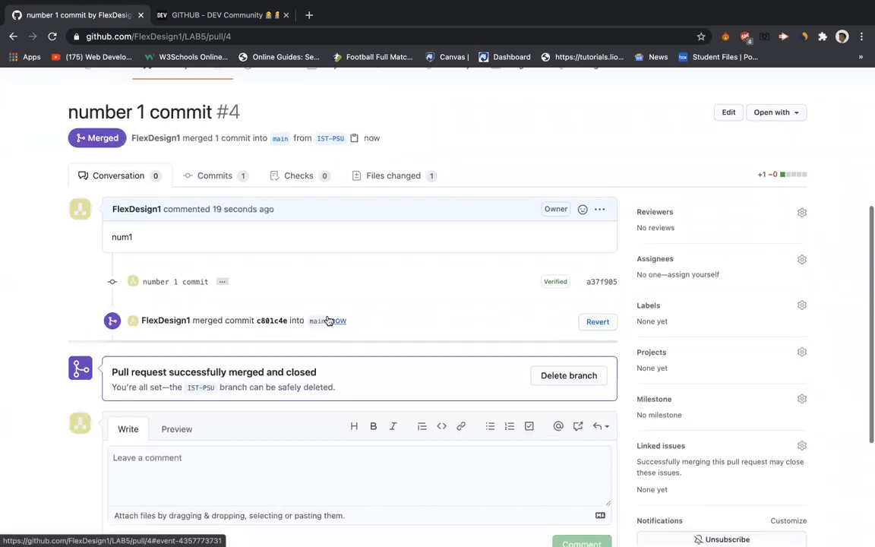
Return to the LAB5 repository's file list and open the IST file to check its content.
scroll(332, 316, up, 2)
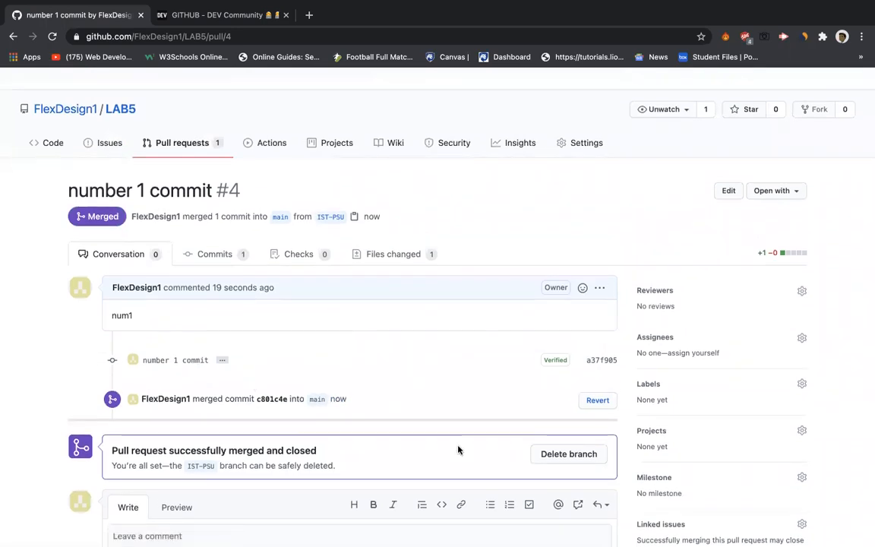
click(54, 143)
scroll(269, 345, down, 4)
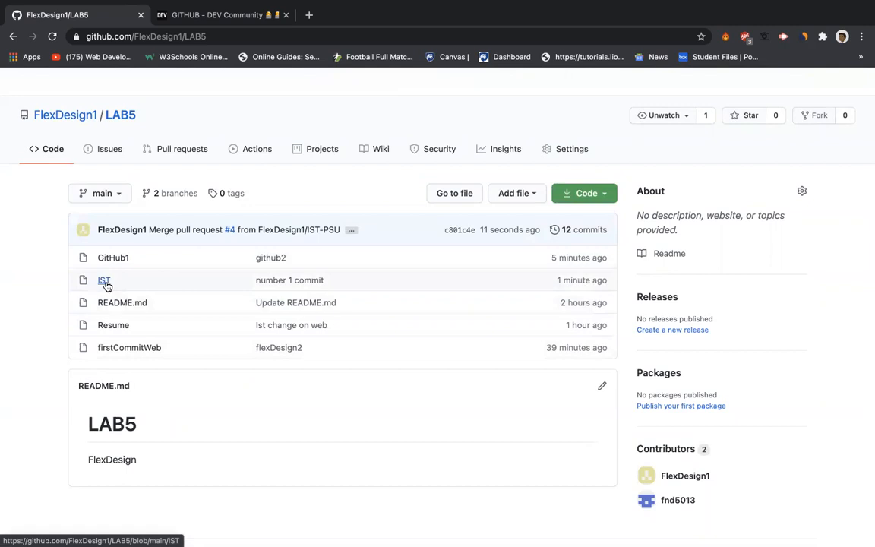
click(107, 284)
scroll(236, 371, down, 2)
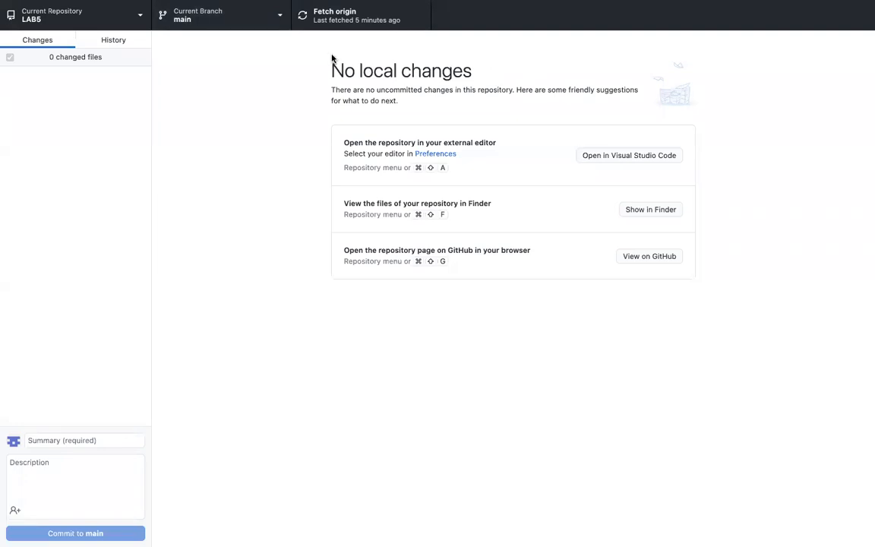
Switch to GitHub Desktop, fetch from origin and pull the new commits into LAB5's main branch.
click(353, 15)
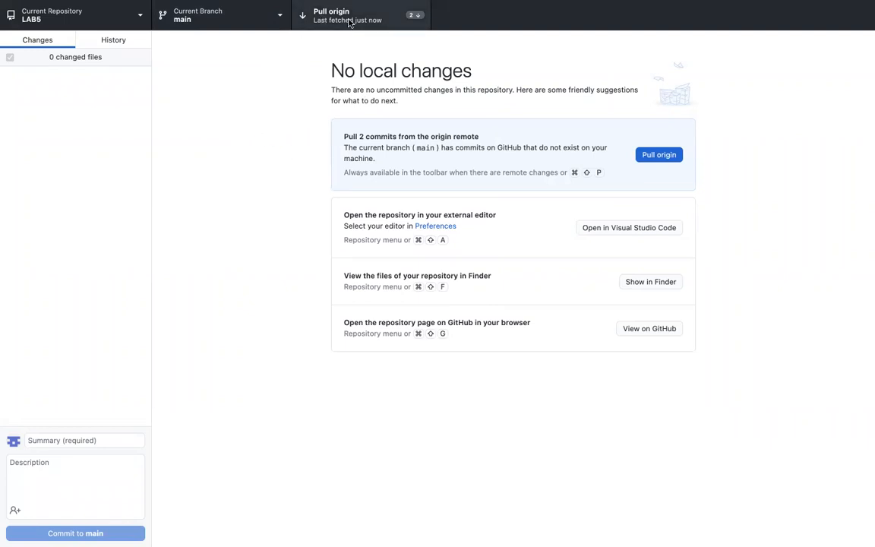
click(663, 156)
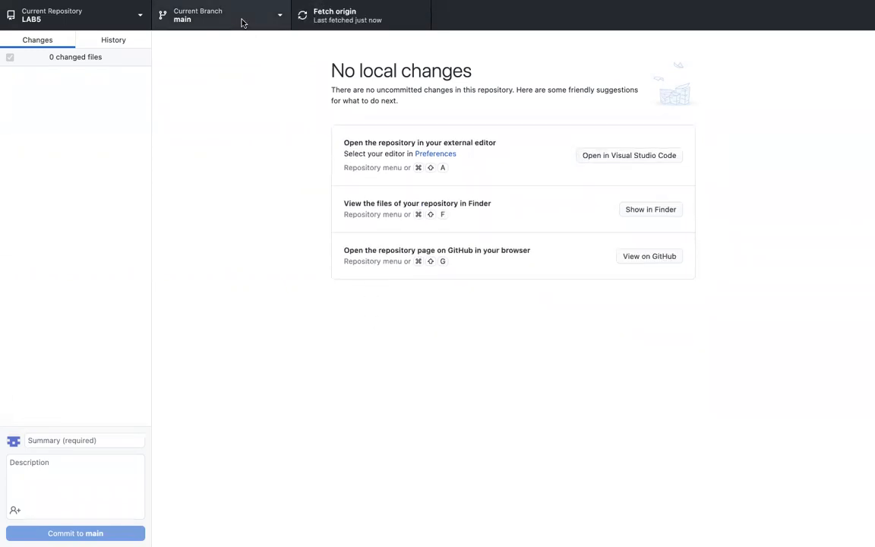
Examine the "number 1 commit" entry in the repository's history and its change to the IST file.
click(110, 39)
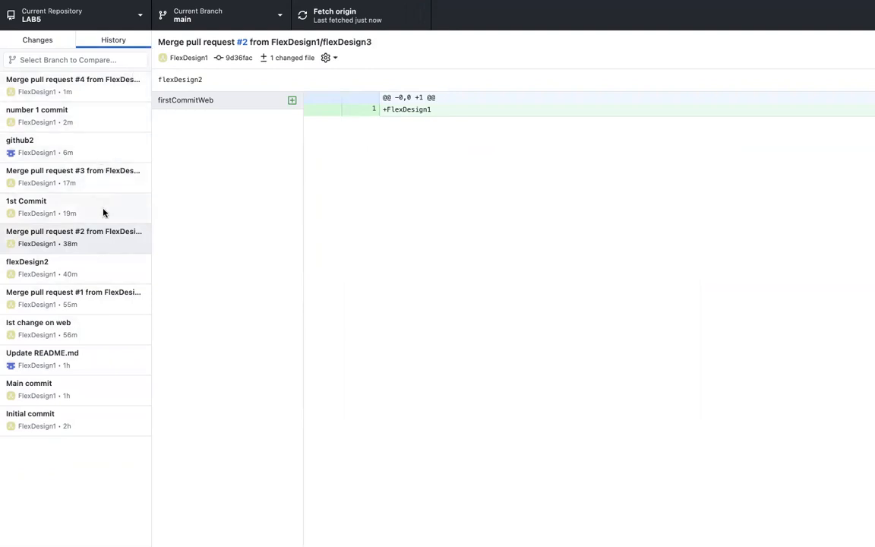
click(66, 124)
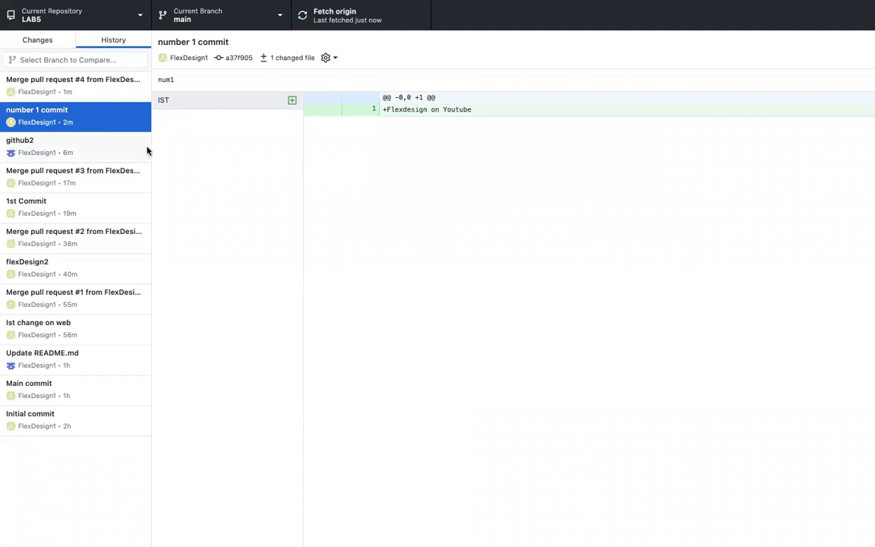
click(395, 111)
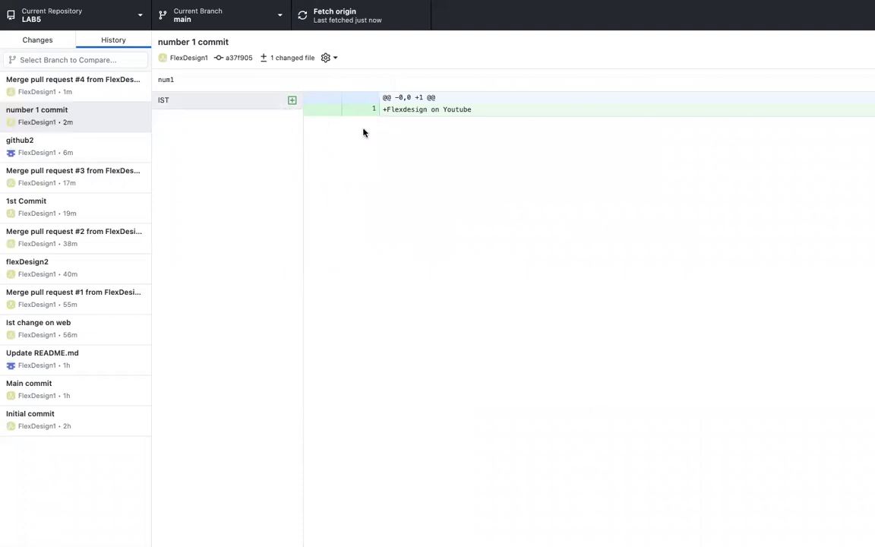
double_click(406, 110)
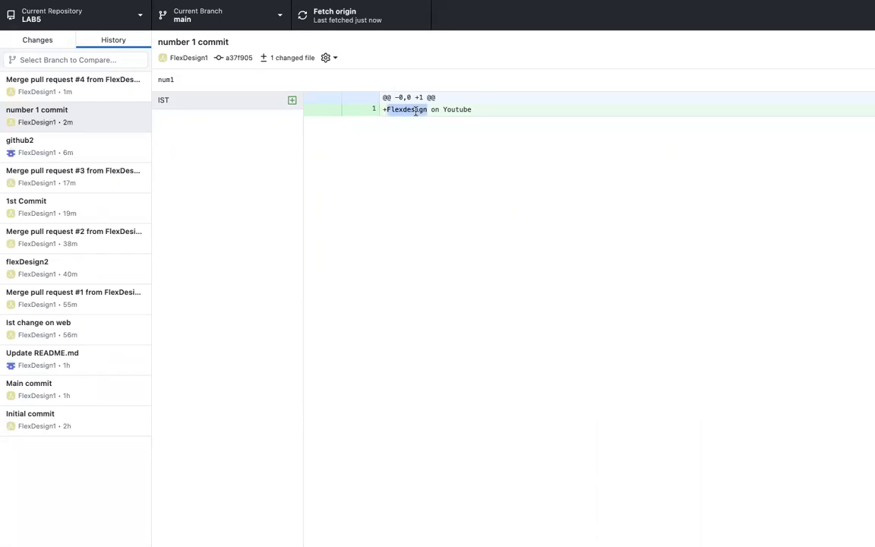
click(80, 119)
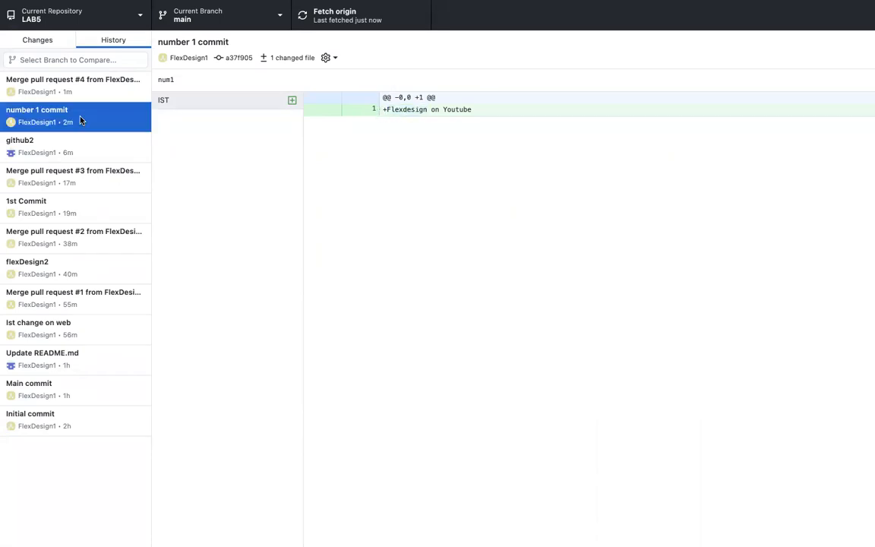
Show the LAB5 repository's local files in Finder and open the IST file in TextEdit.
click(45, 37)
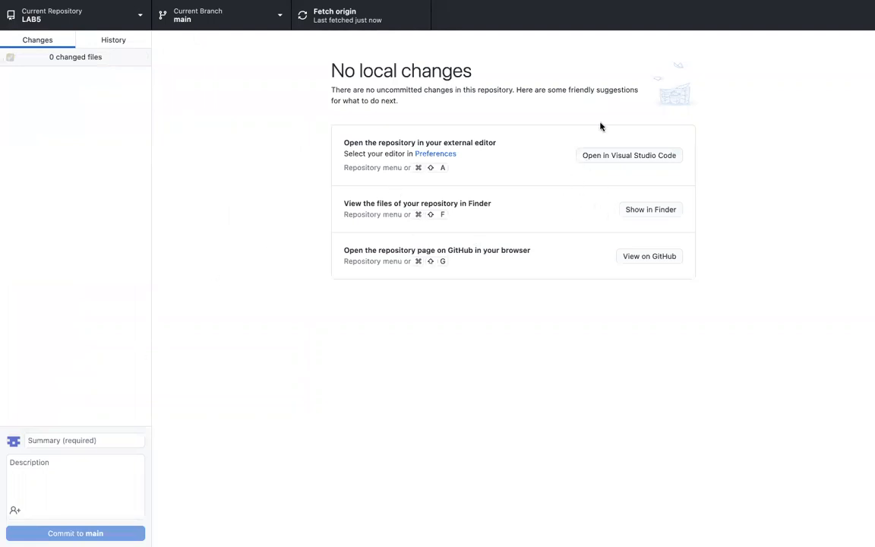
click(640, 211)
drag(530, 275, 493, 222)
click(473, 179)
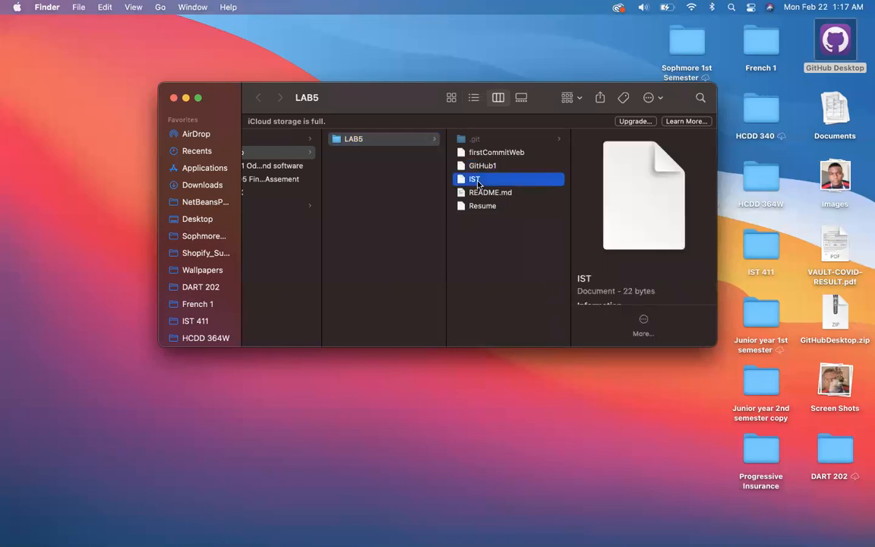
right_click(473, 182)
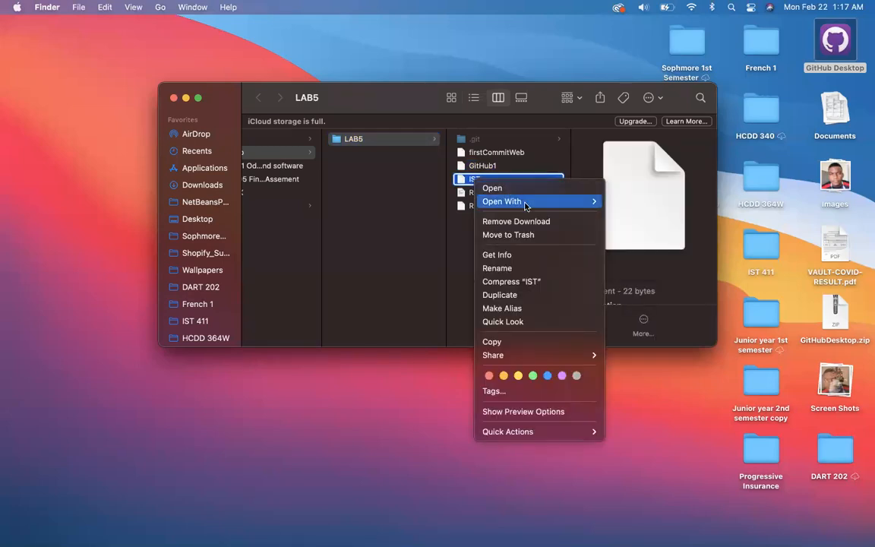
mouse_move(531, 201)
click(638, 201)
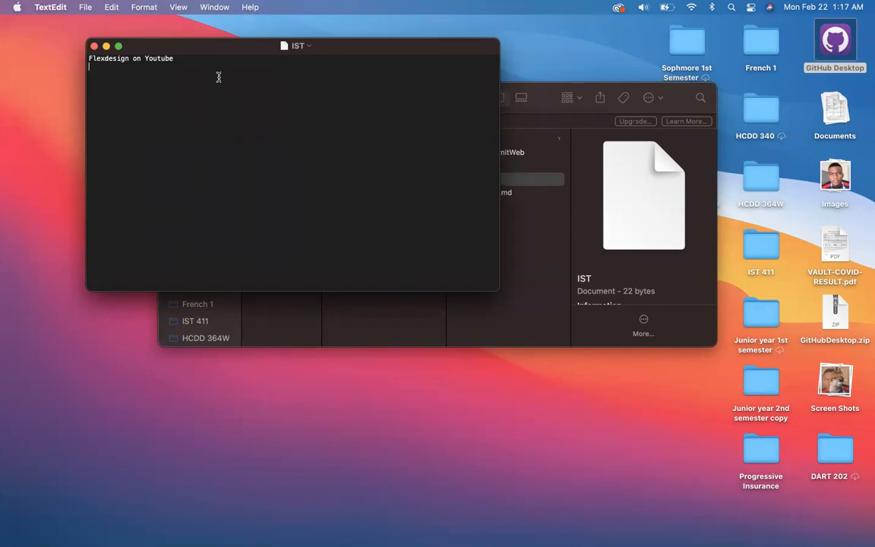
Add the line "There is also my dev website that explain it in my blog." below the existing text, then save and close the file.
text(There i)
key(BackSpace)
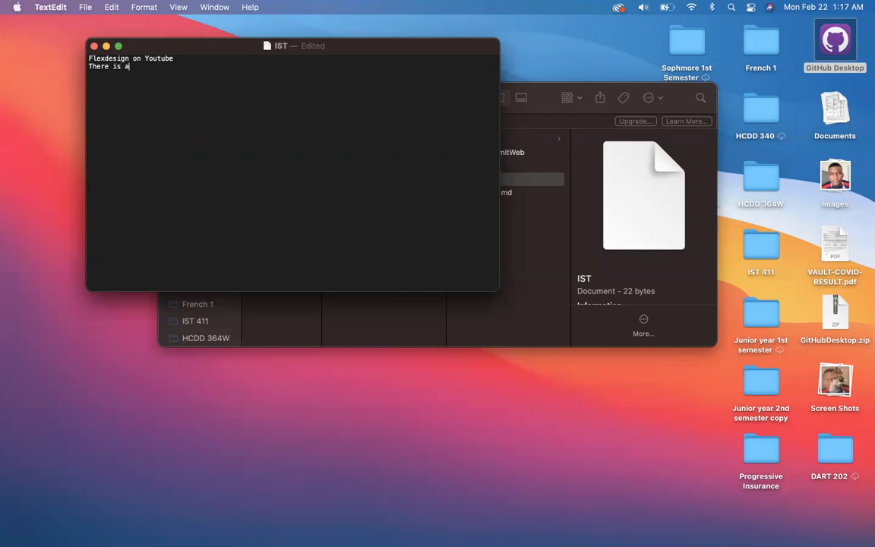
text(is also my dev website that explain i)
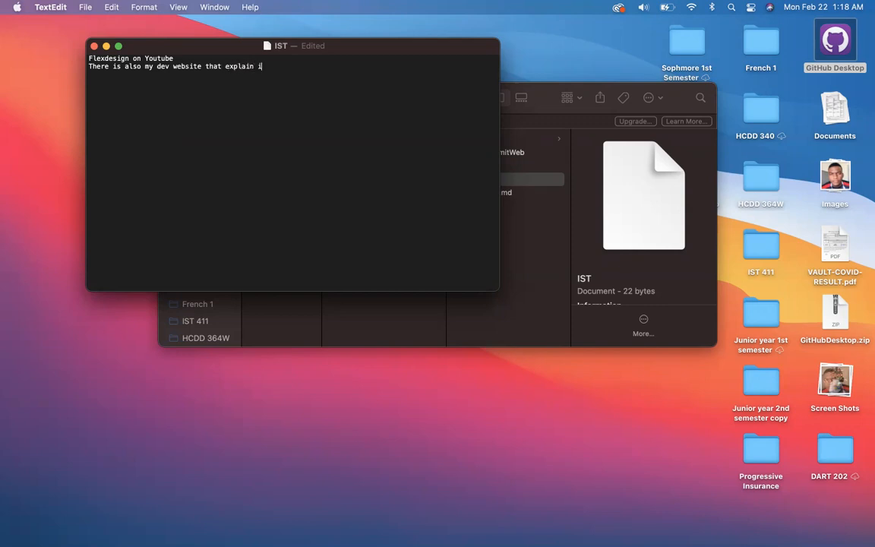
text(t in my blog.)
key(super+s)
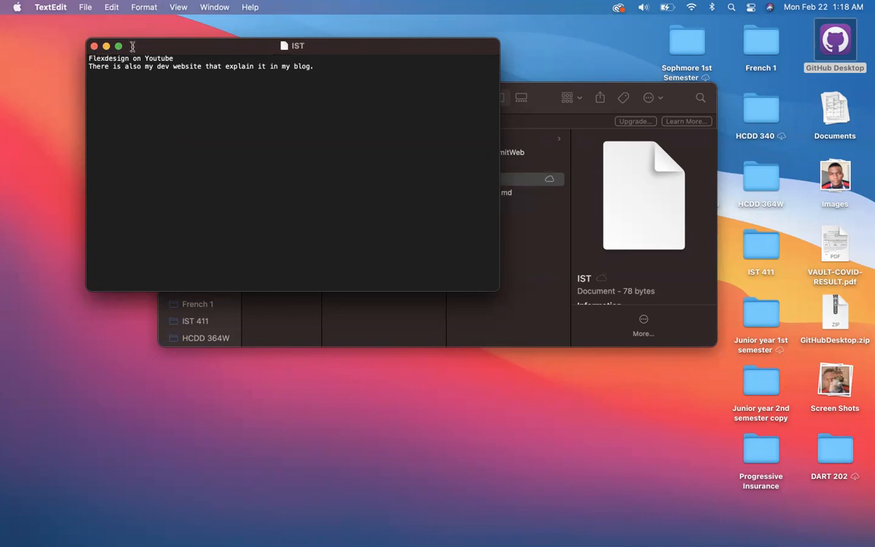
click(94, 46)
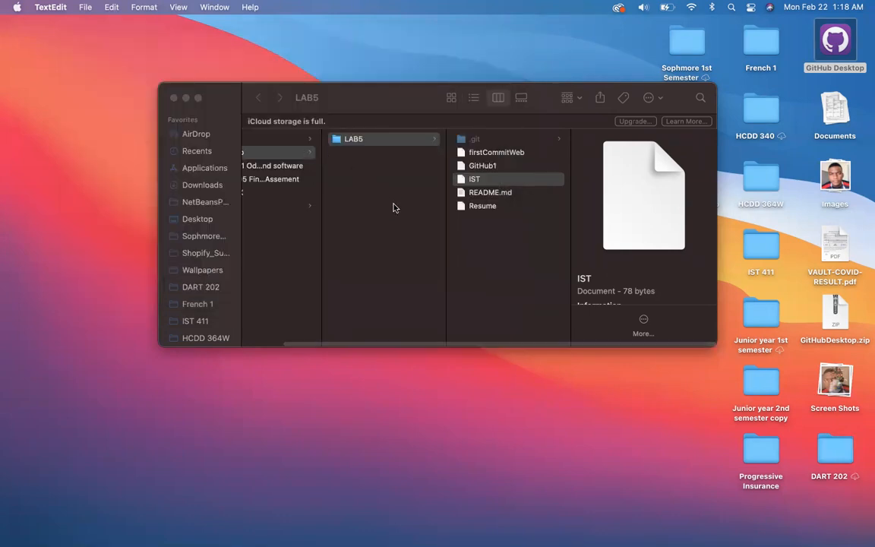
Switch to GitHub Desktop, commit the IST change to main with summary "2nd change" and description "2nd changes", and push it to origin.
key(ctrl+Right)
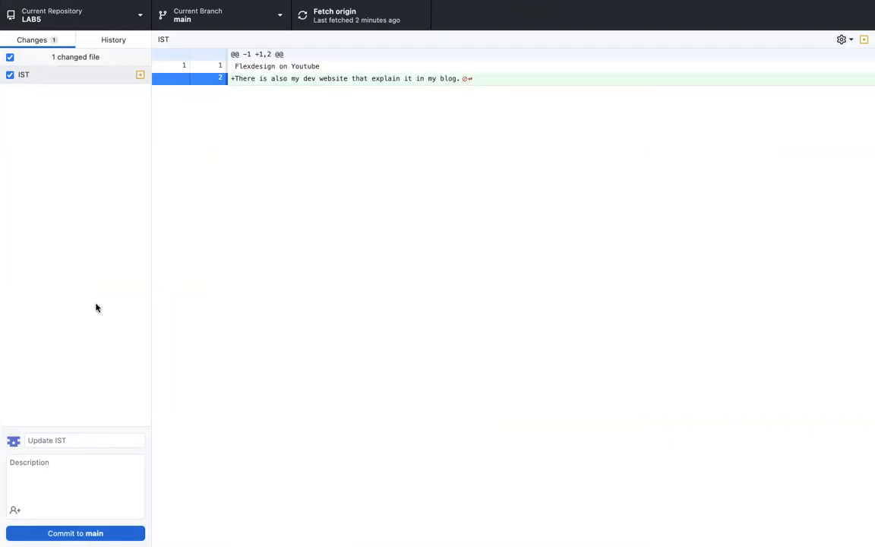
click(65, 440)
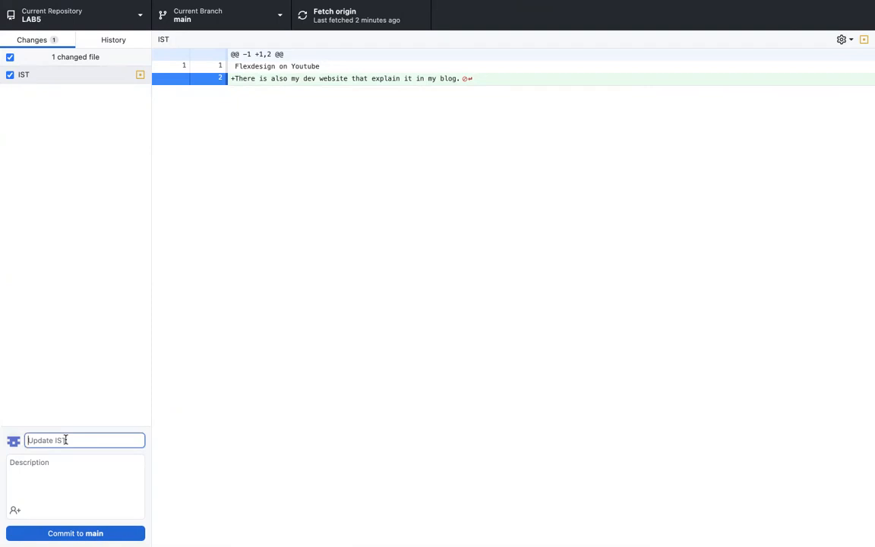
text(2nd change)
click(36, 468)
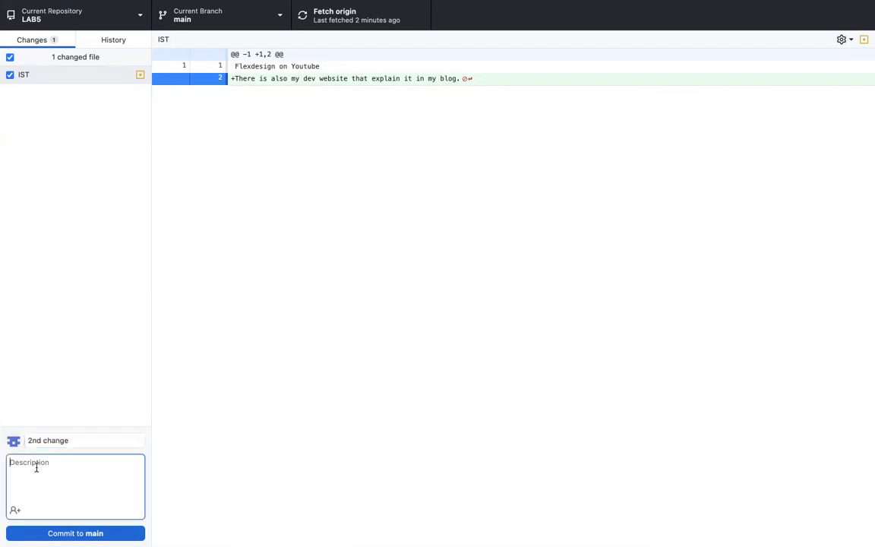
text(2nd changes)
click(98, 534)
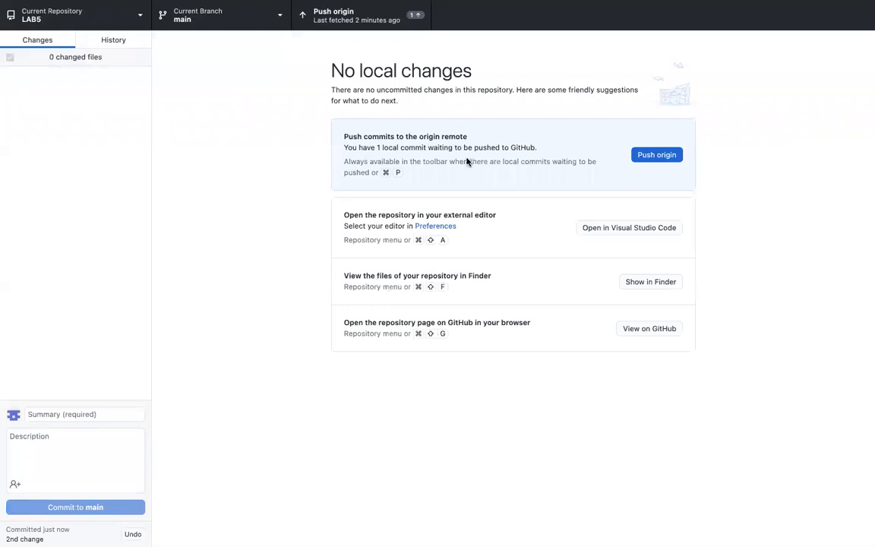
click(654, 156)
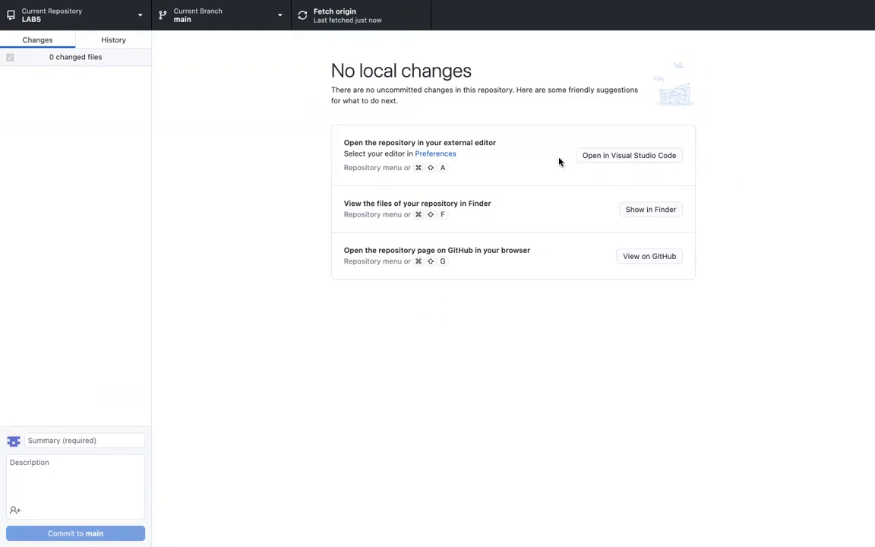
Switch to the browser, check the IST file's content in the LAB5 repository on GitHub, and return to the file list.
key(ctrl+Right)
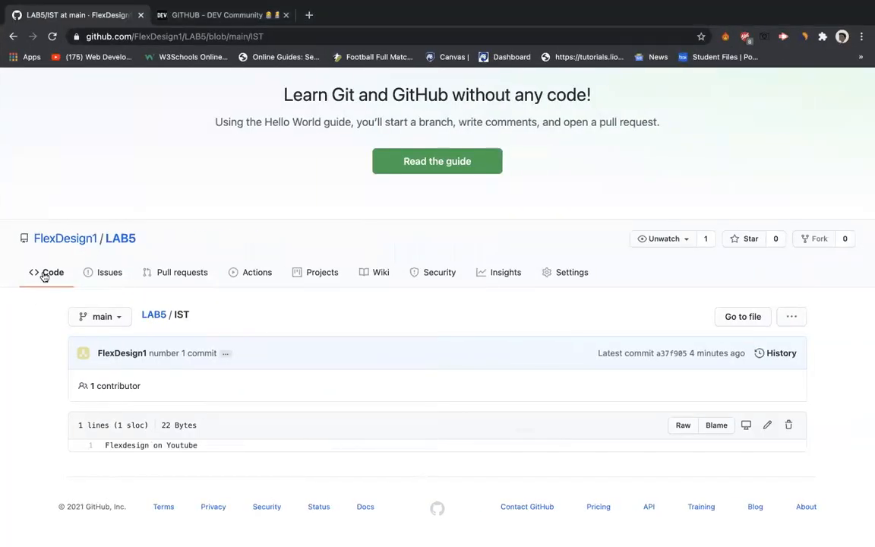
click(44, 277)
scroll(252, 356, down, 3)
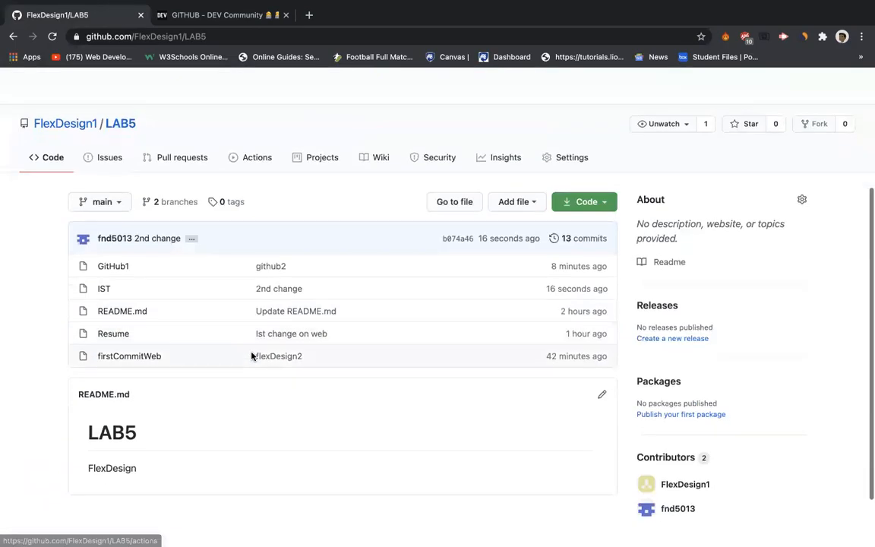
click(104, 289)
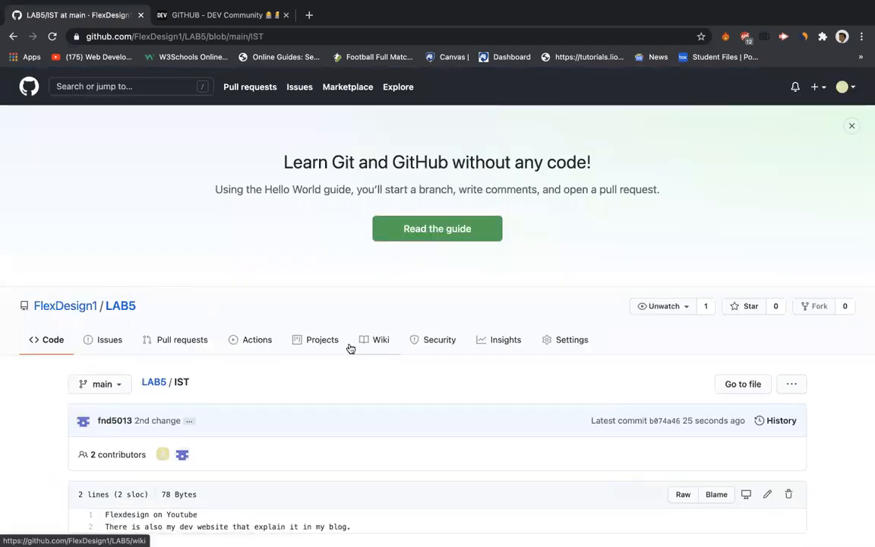
scroll(349, 347, down, 2)
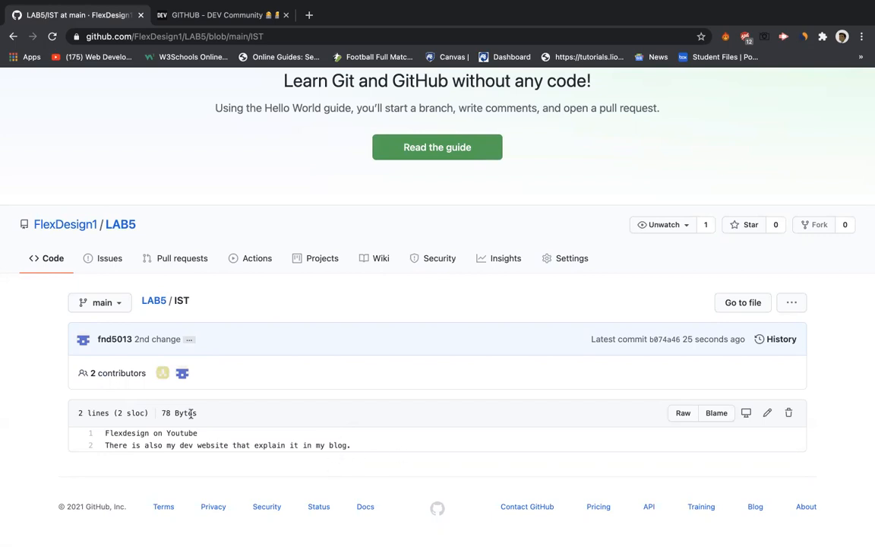
scroll(191, 414, left, 5)
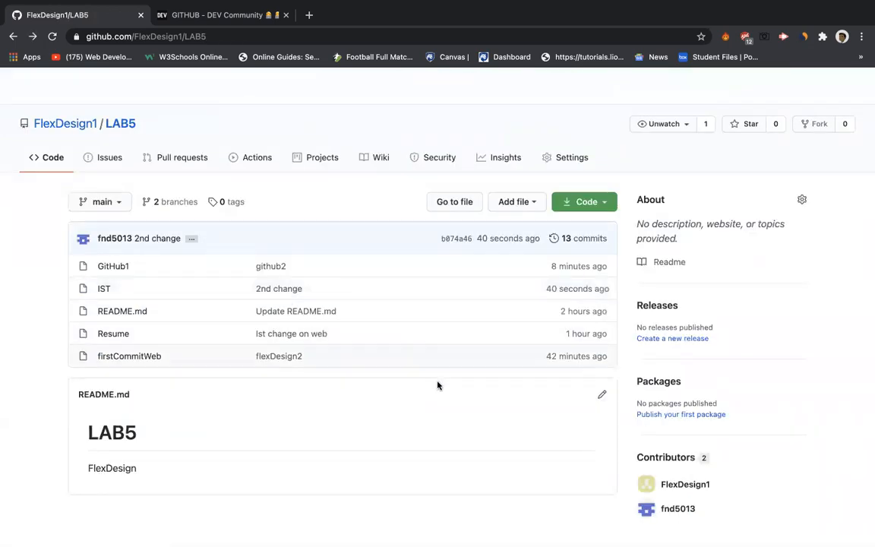